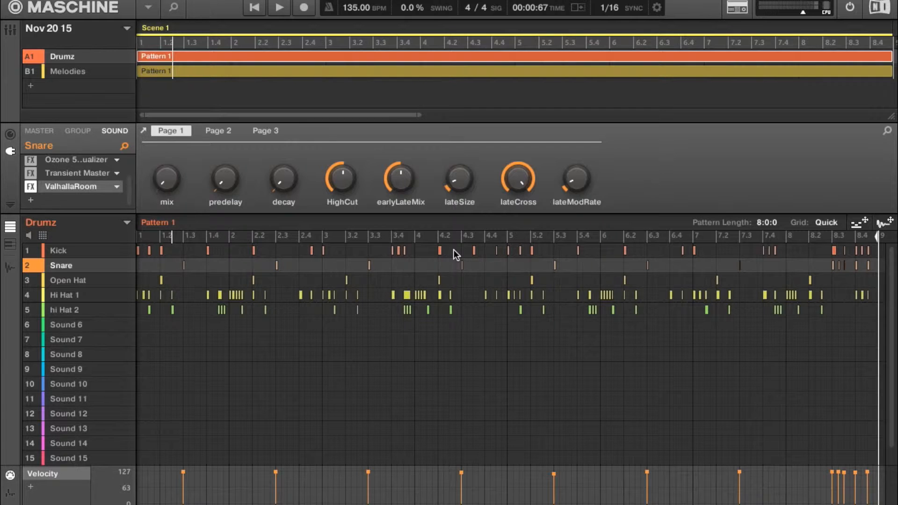
# Audition the drum pattern, and mute Hi Hat 1 and hi Hat 2 while keeping the Open Hat sound selected.
pyautogui.press('space')
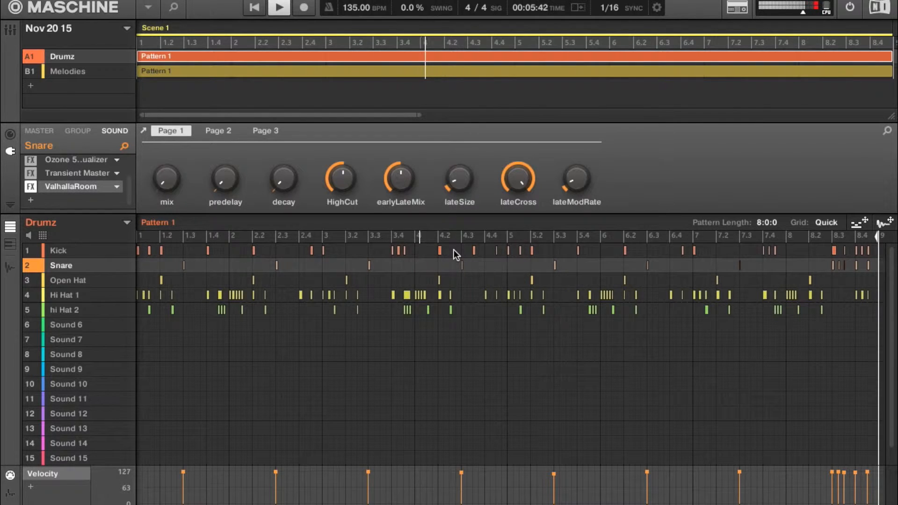
pyautogui.press('space')
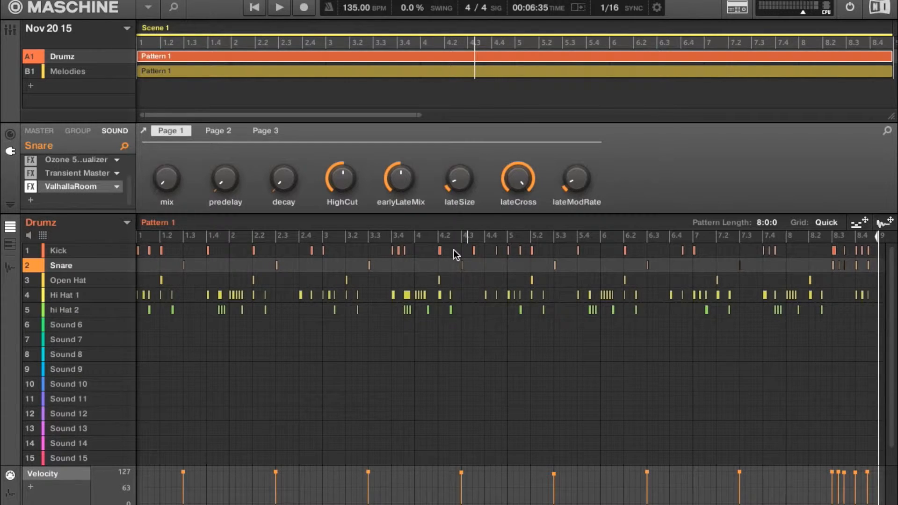
pyautogui.click(88, 282)
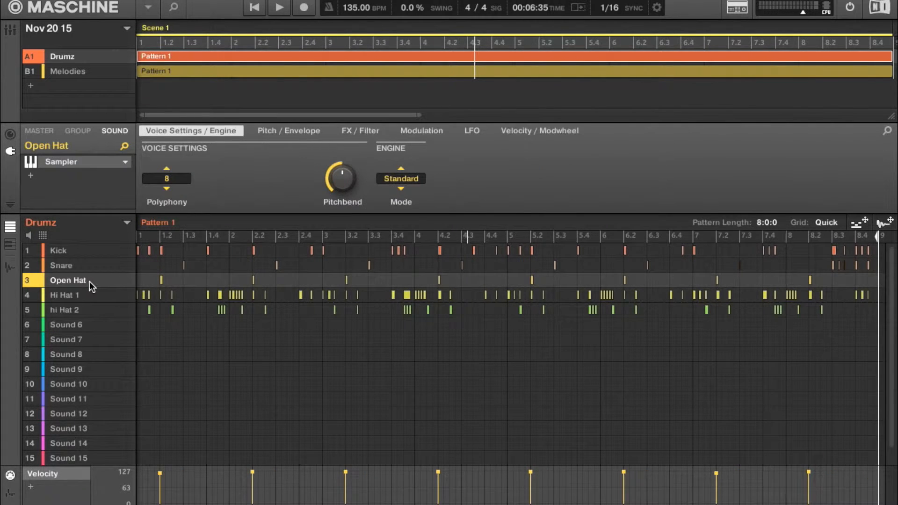
pyautogui.click(27, 296)
pyautogui.click(31, 311)
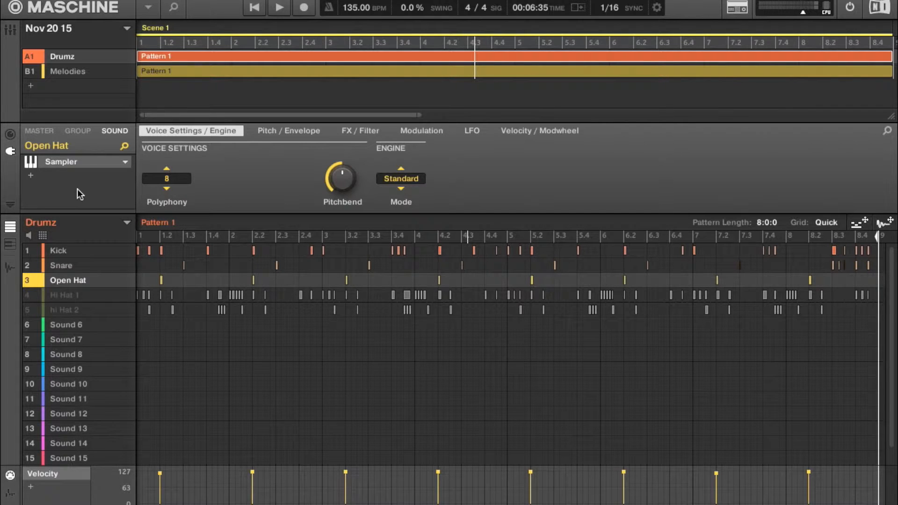
# Add the internal Filter effect after the Sampler on the Open Hat and set its mode to HP.
pyautogui.click(31, 176)
pyautogui.moveTo(102, 214)
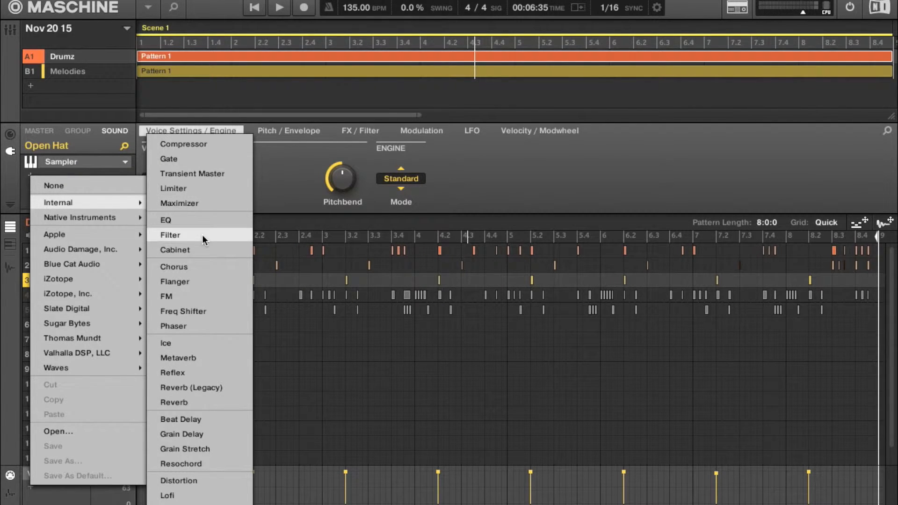
pyautogui.click(202, 235)
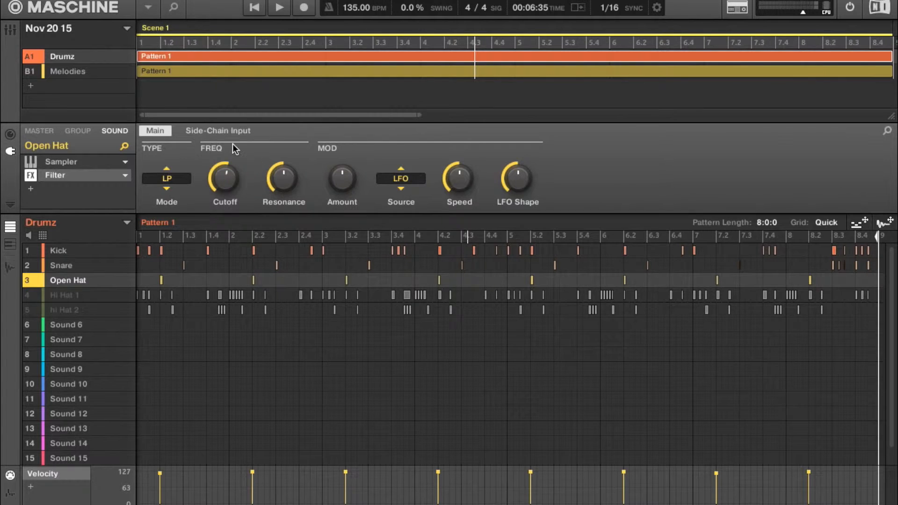
pyautogui.click(168, 179)
pyautogui.click(183, 227)
# Sweep the Open Hat filter's cutoff during playback and settle it at 1.9 kHz.
pyautogui.press('space')
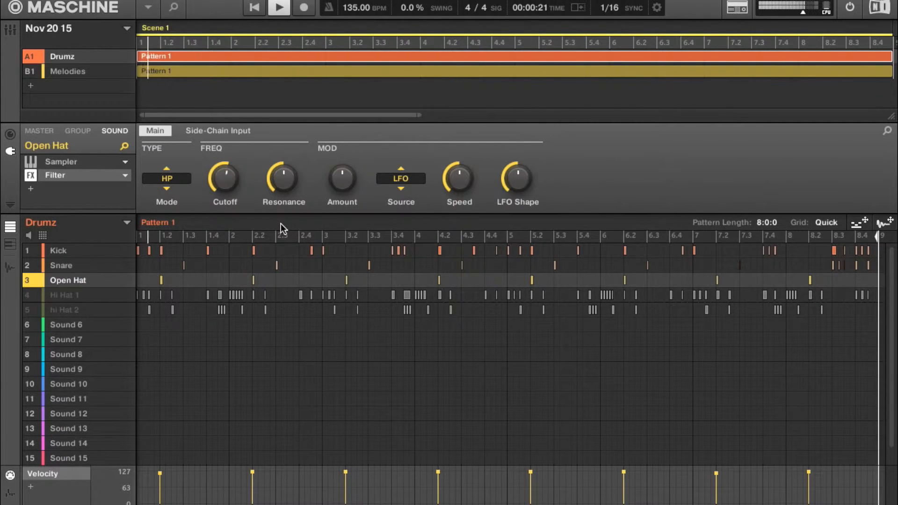
pyautogui.moveTo(225, 181)
pyautogui.scroll(5, 225, 183)
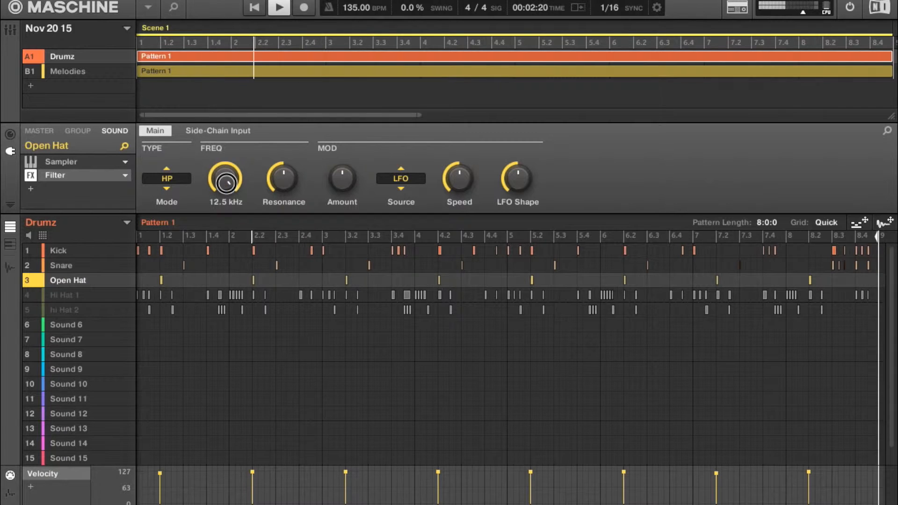
pyautogui.scroll(-8, 225, 183)
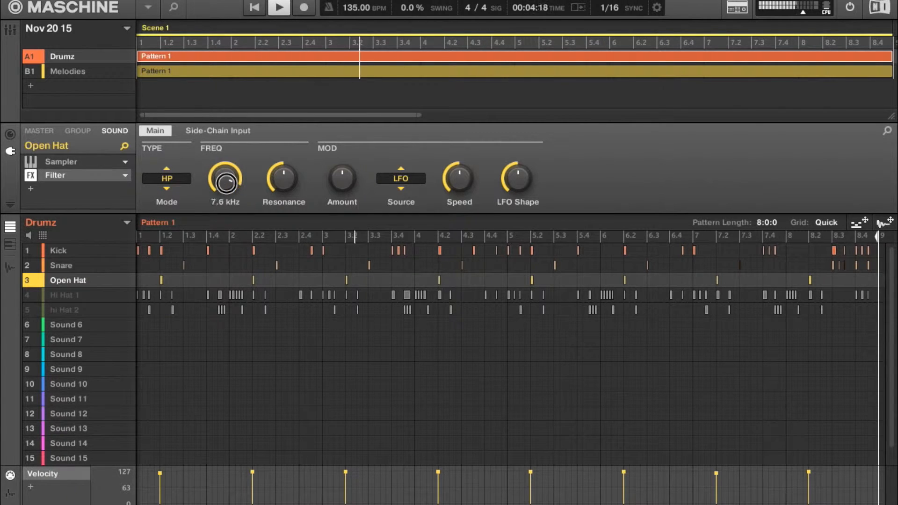
pyautogui.scroll(-4, 226, 183)
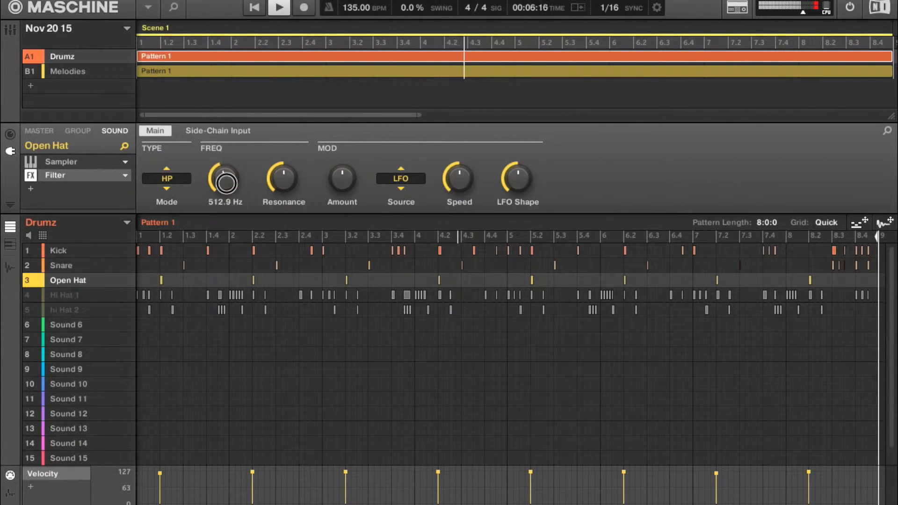
pyautogui.scroll(5, 226, 183)
pyautogui.scroll(-6, 225, 183)
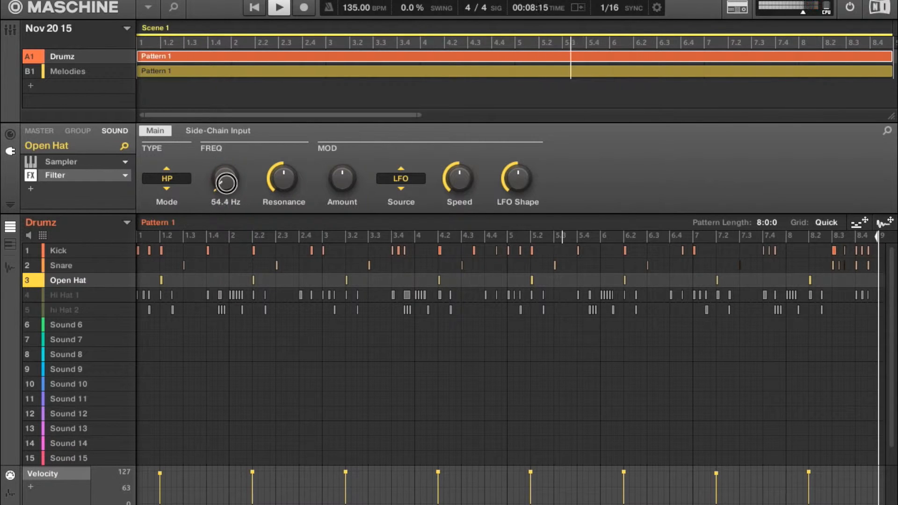
pyautogui.scroll(2, 226, 183)
pyautogui.scroll(6, 225, 183)
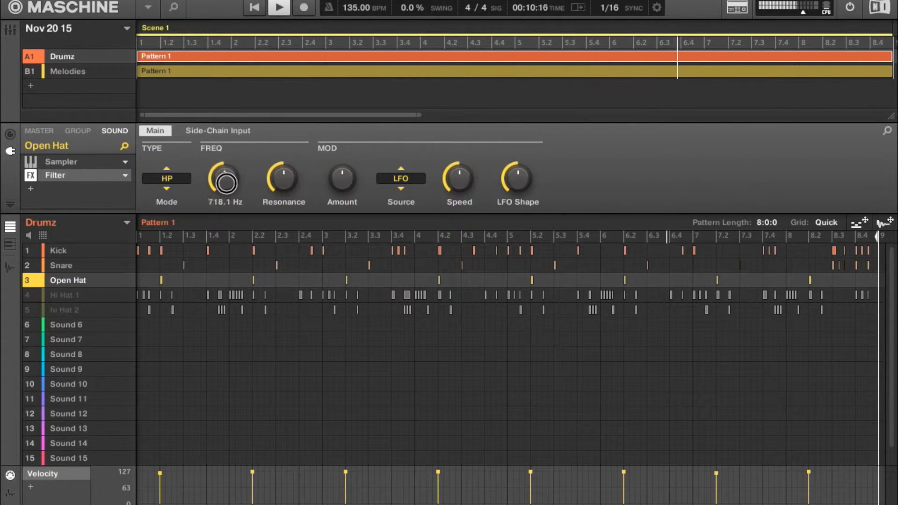
pyautogui.scroll(-8, 225, 183)
pyautogui.scroll(6, 227, 183)
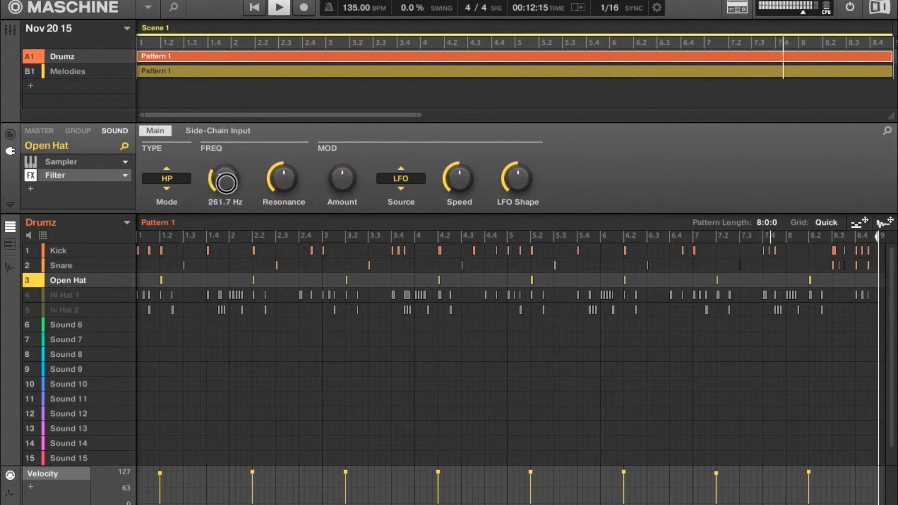
pyautogui.scroll(3, 227, 183)
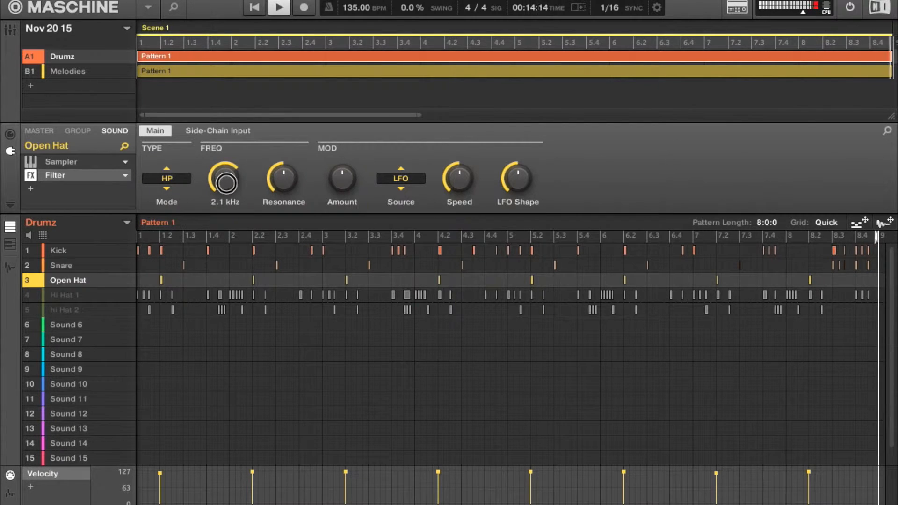
pyautogui.scroll(-2, 227, 183)
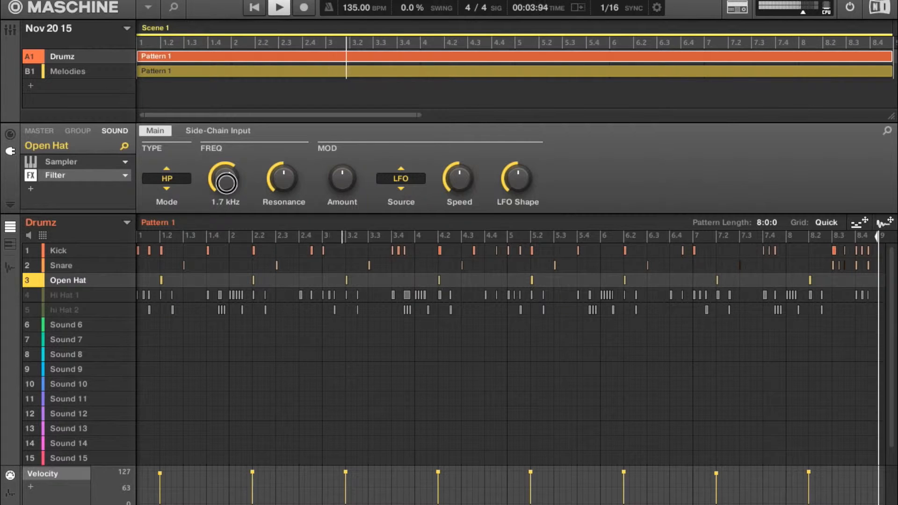
pyautogui.scroll(1, 226, 183)
pyautogui.scroll(1, 227, 183)
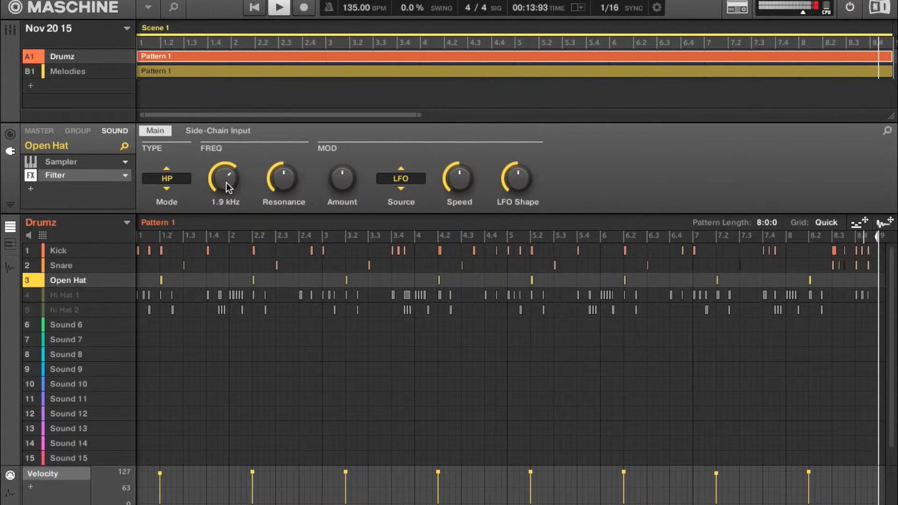
pyautogui.press('space')
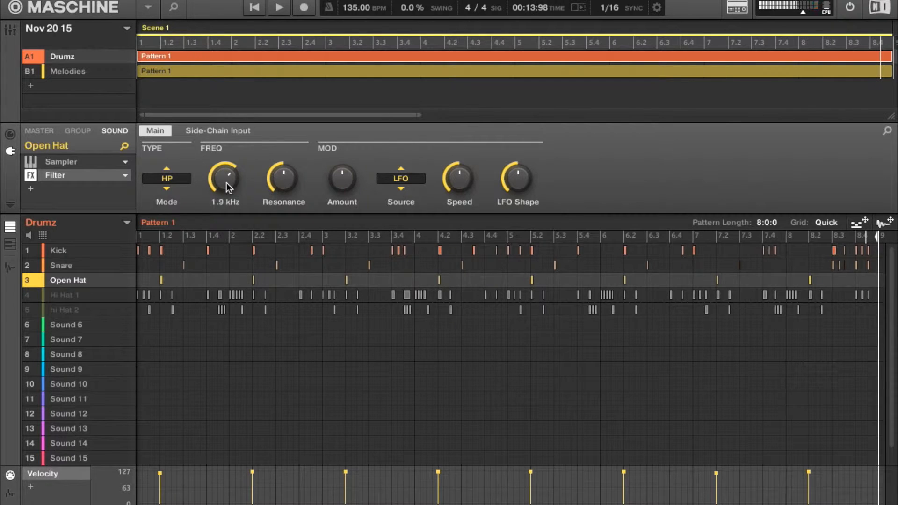
# Add the iZotope Ozone 5 Equalizer (AU) after the Filter on the Open Hat and open its plug-in window.
pyautogui.click(31, 189)
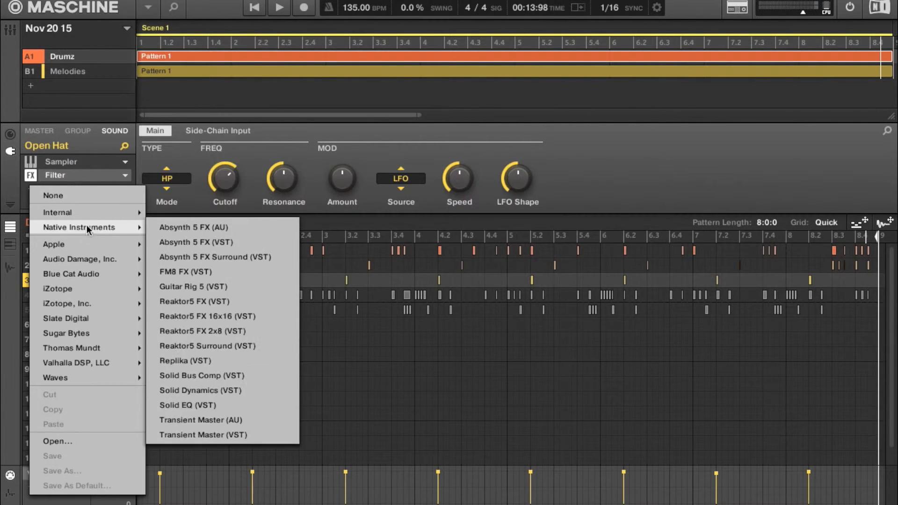
pyautogui.moveTo(93, 217)
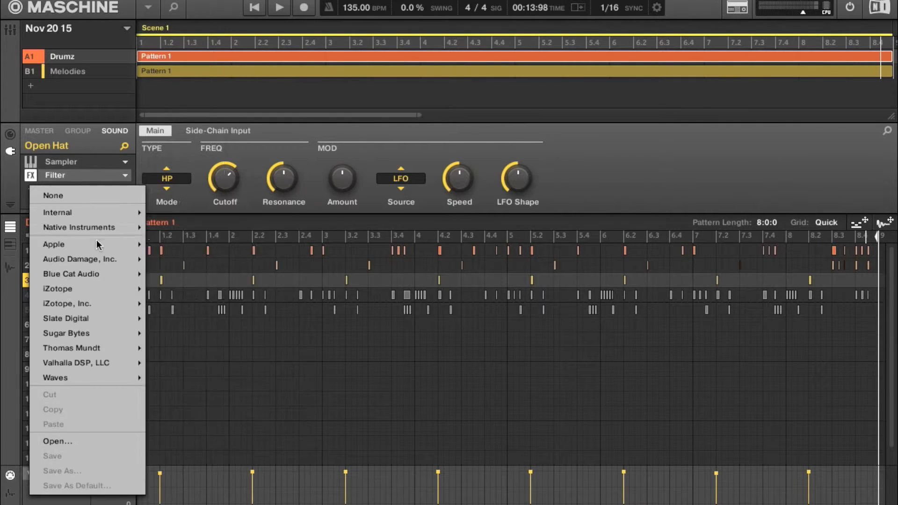
pyautogui.moveTo(100, 302)
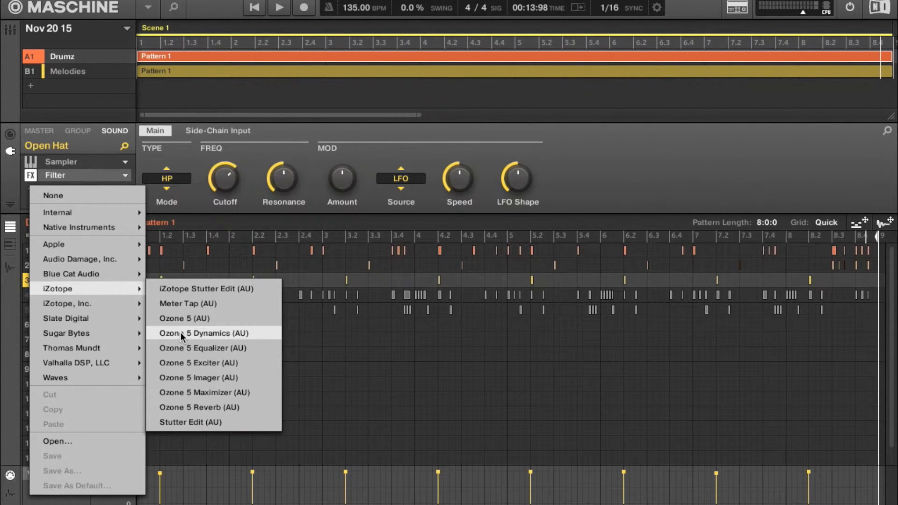
pyautogui.click(187, 349)
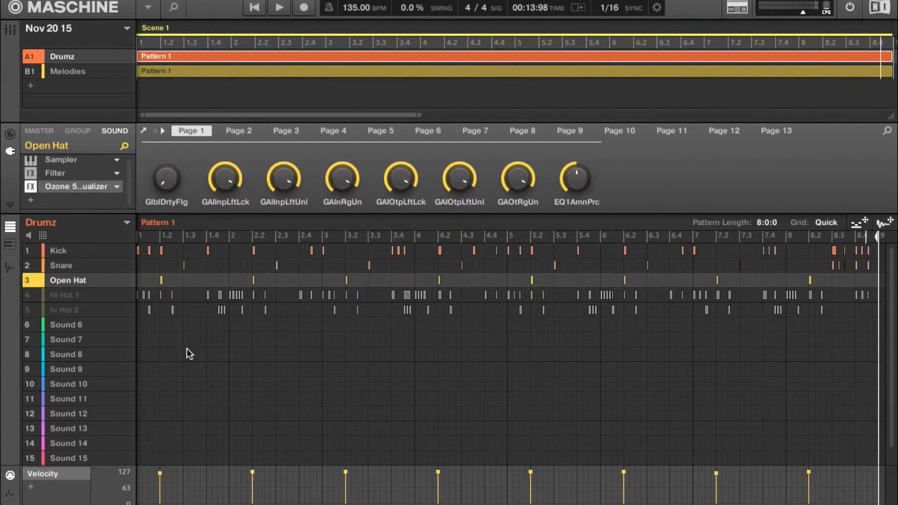
pyautogui.doubleClick(88, 192)
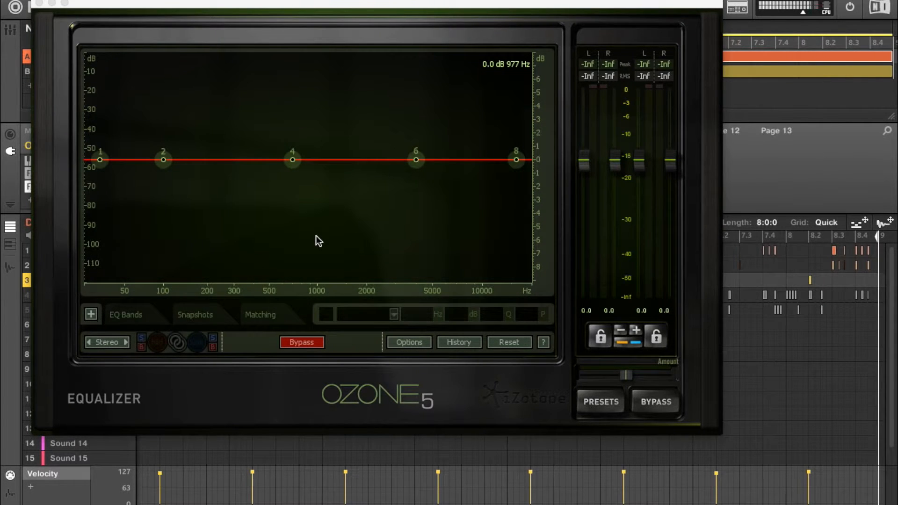
# Cut the Open Hat's lows with equalizer band 1, placing the low shelf at about 320 Hz and -8.6 dB.
pyautogui.moveTo(102, 159); pyautogui.dragTo(78, 176)
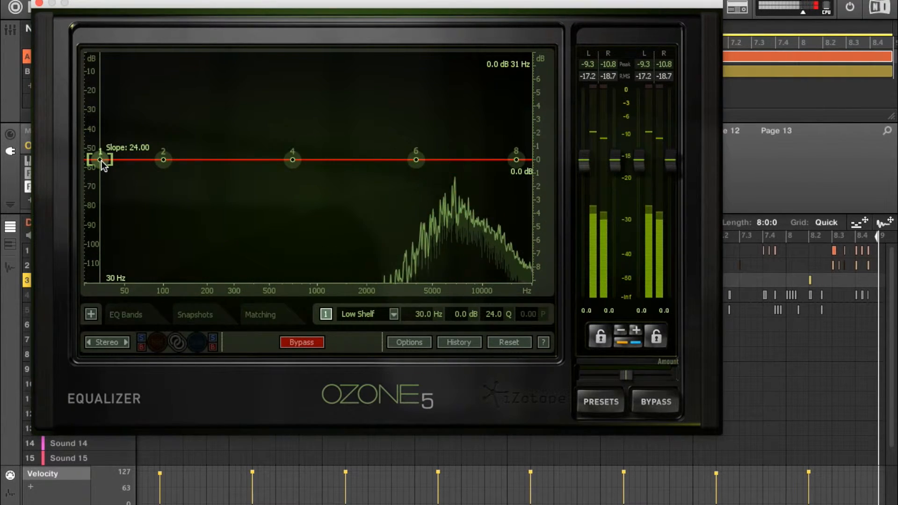
pyautogui.moveTo(102, 162); pyautogui.dragTo(241, 310)
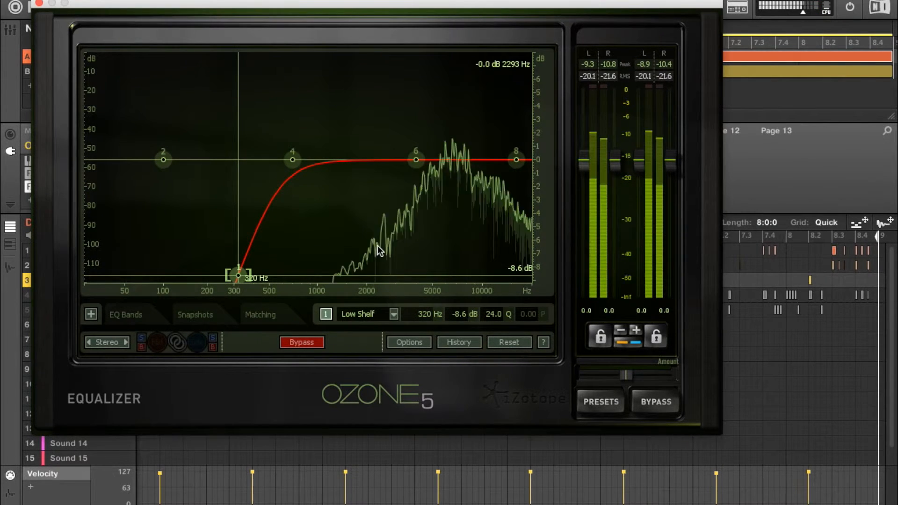
# Boost equalizer band 6 by 4.0 dB at about 6381 Hz as a bell with a Q of 3.1.
pyautogui.click(416, 159)
pyautogui.click(416, 159)
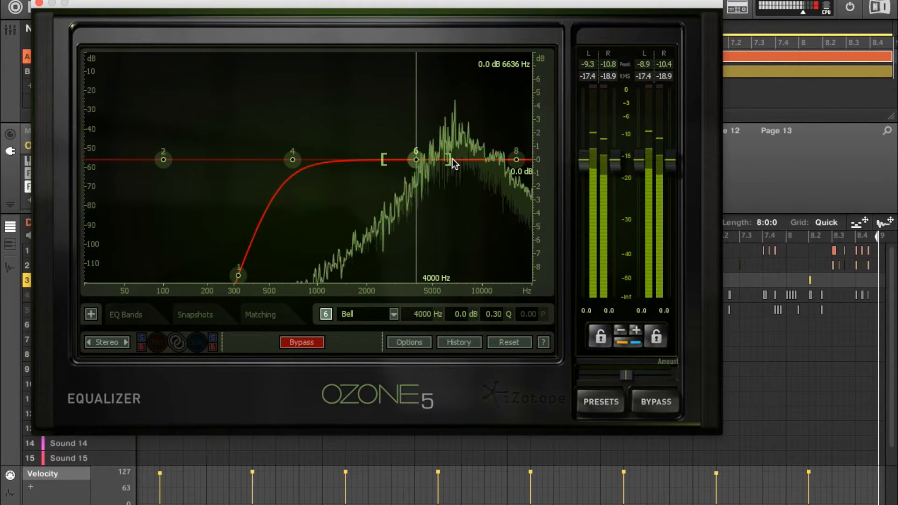
pyautogui.click(416, 160)
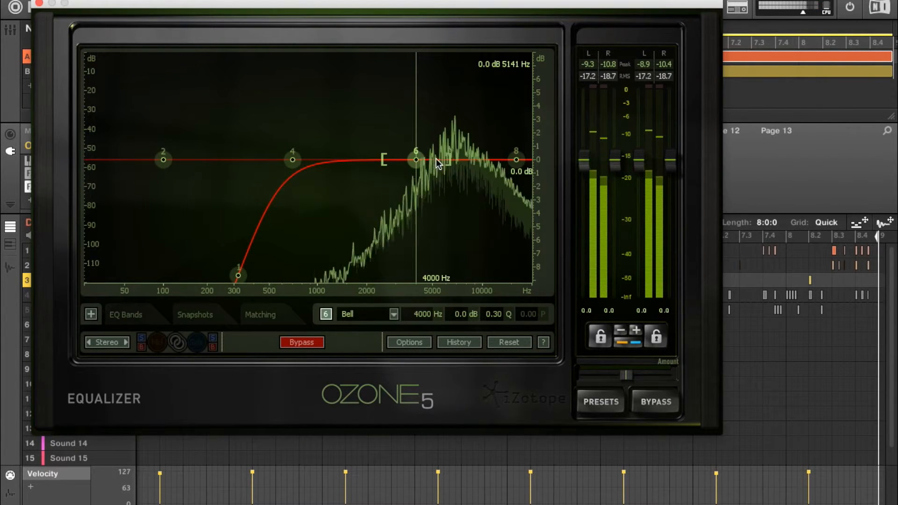
pyautogui.moveTo(417, 159); pyautogui.dragTo(452, 110)
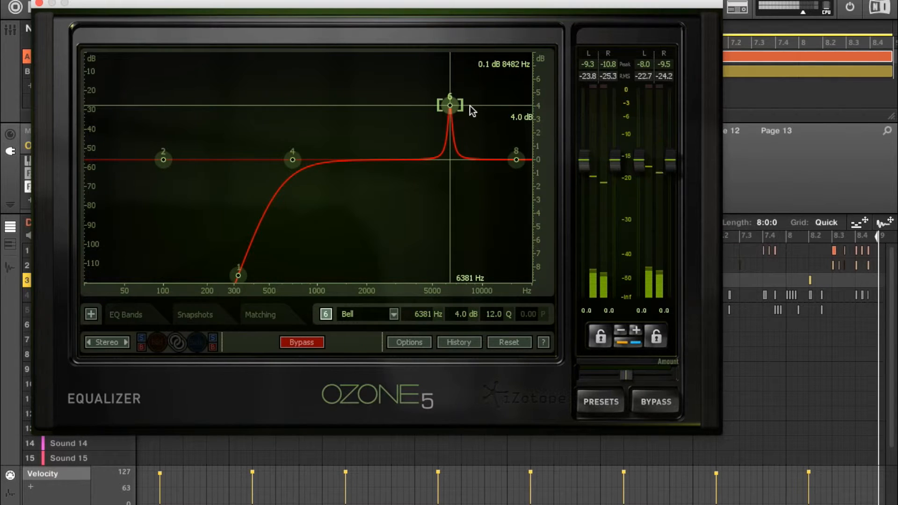
pyautogui.scroll(-5, 464, 105)
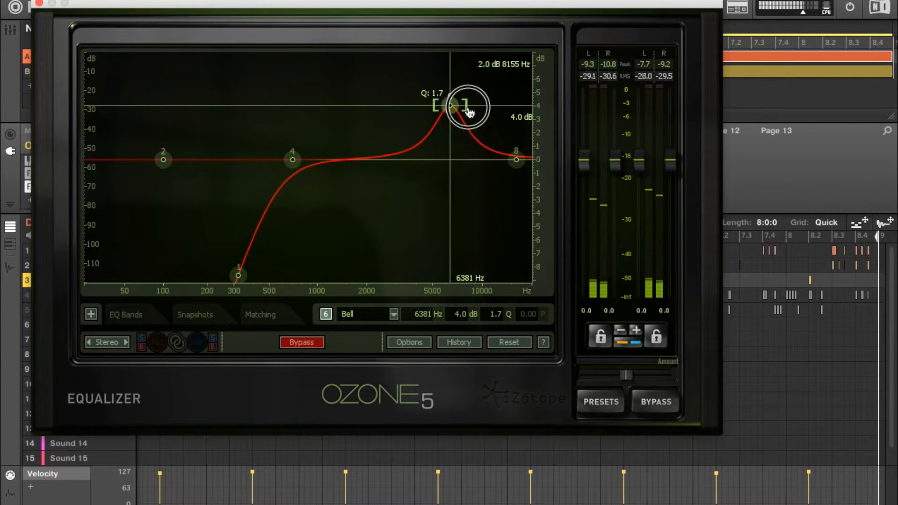
pyautogui.scroll(3, 469, 110)
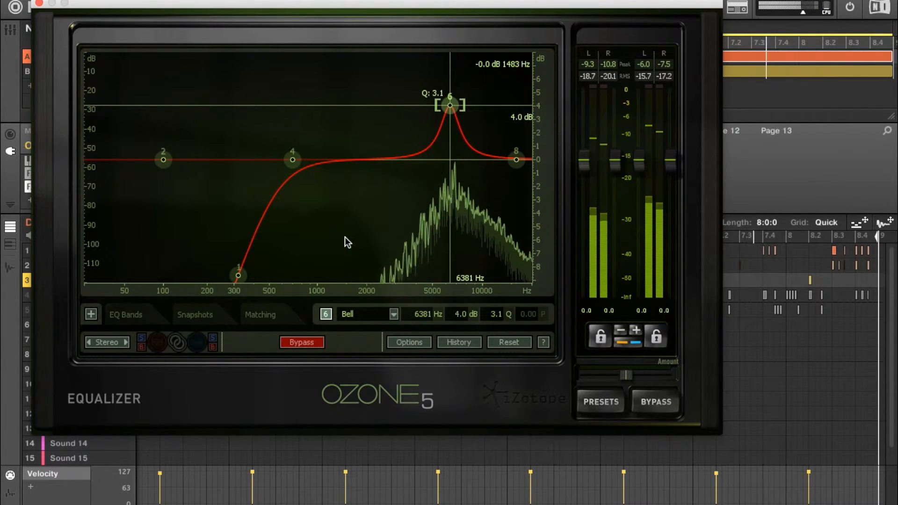
pyautogui.press('space')
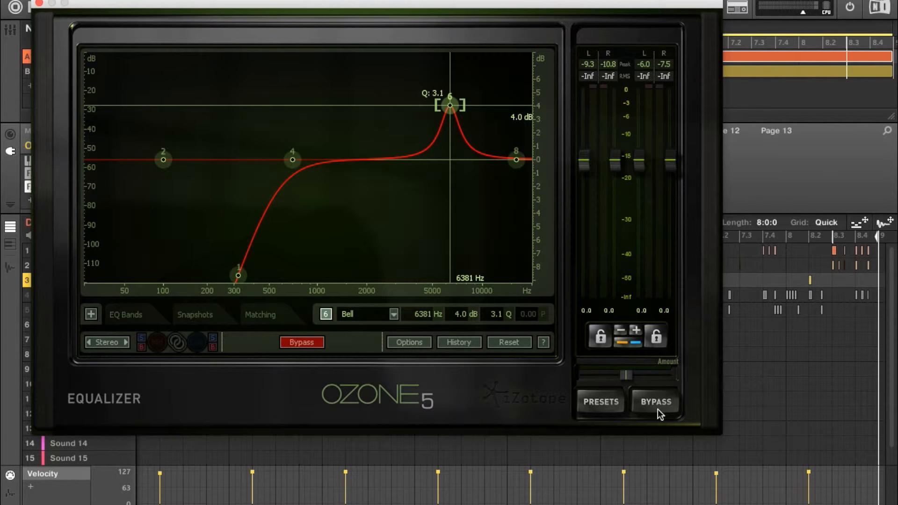
# Compare the Open Hat with and without the equalizer by toggling its bypass on and off twice during playback.
pyautogui.press('space')
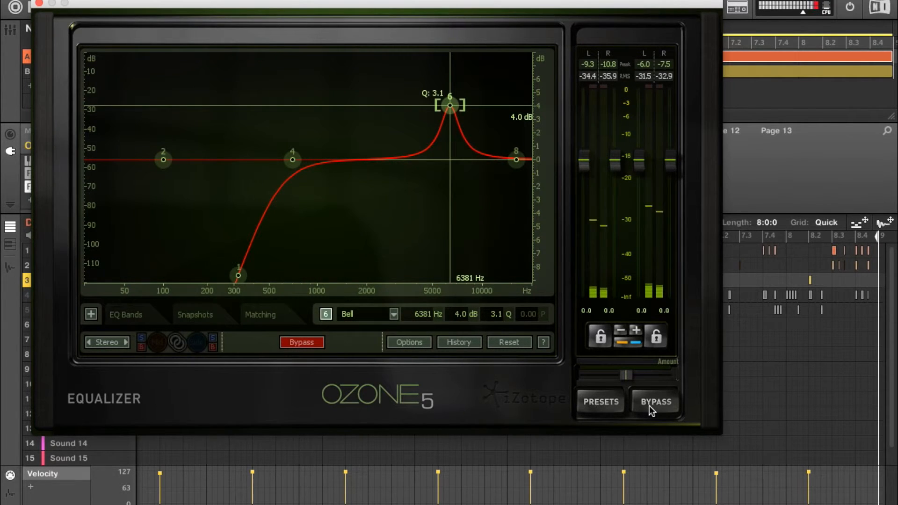
pyautogui.click(649, 406)
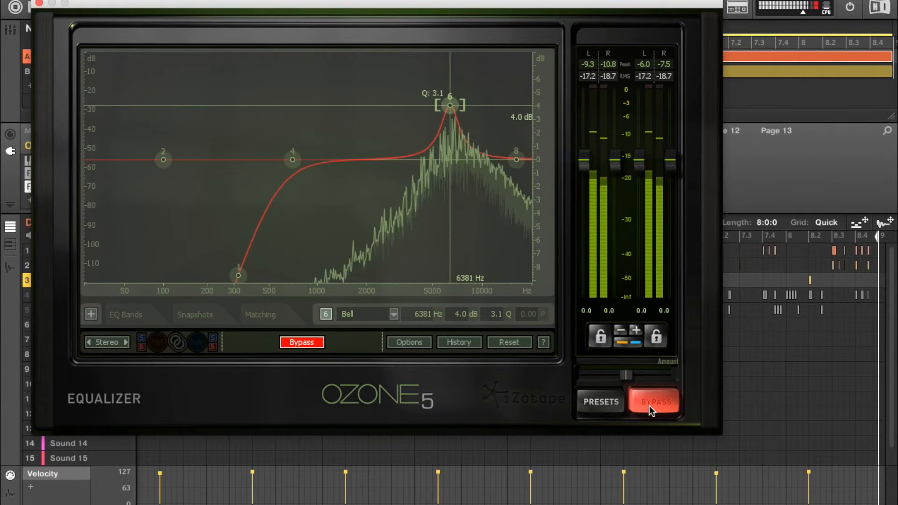
pyautogui.click(649, 406)
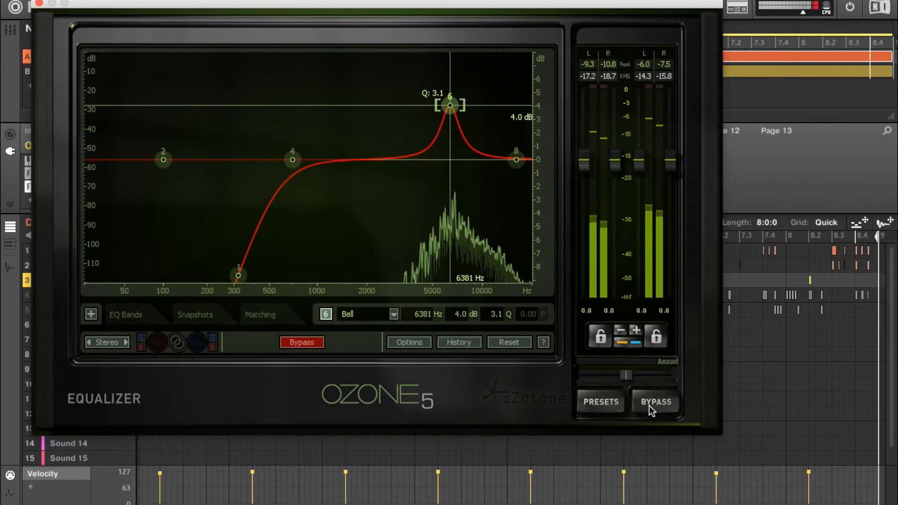
pyautogui.click(650, 406)
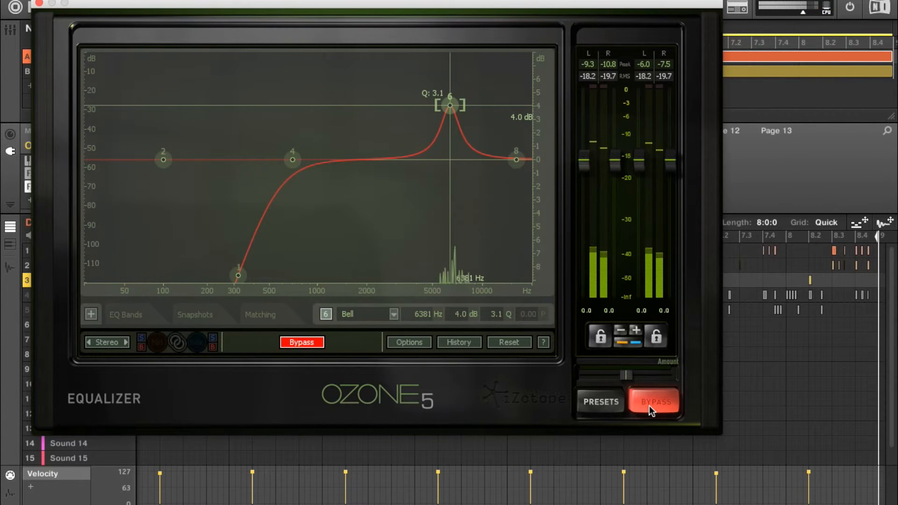
pyautogui.click(650, 406)
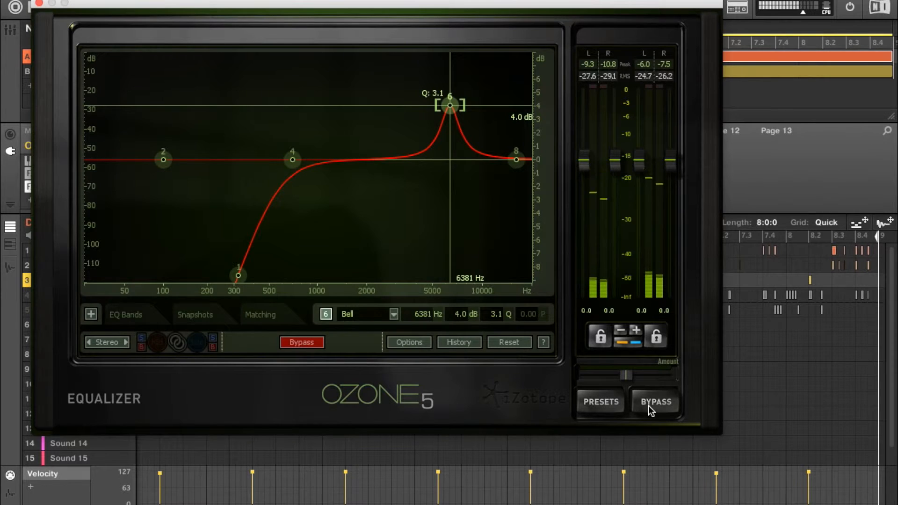
# Toggle the Open Hat equalizer's bypass again for comparison, leave the equalizer active and close its plug-in window.
pyautogui.click(649, 406)
pyautogui.click(649, 405)
pyautogui.click(649, 406)
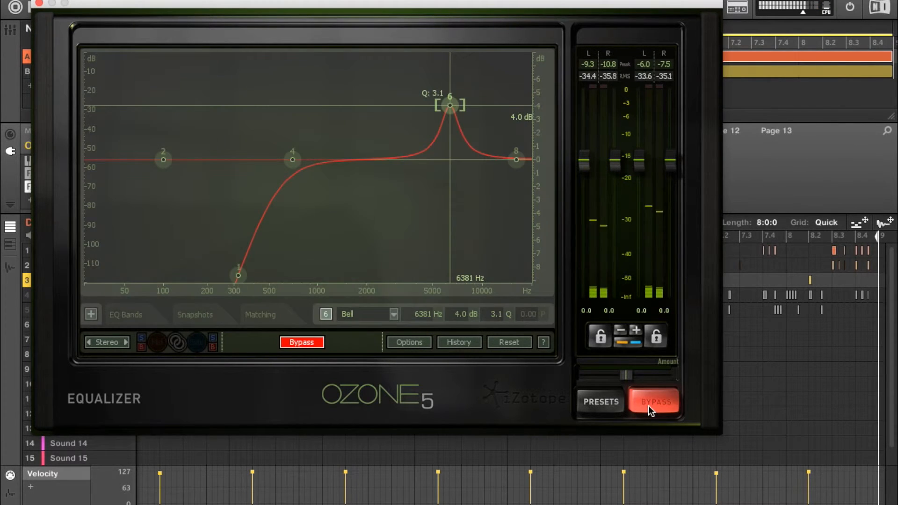
pyautogui.click(648, 406)
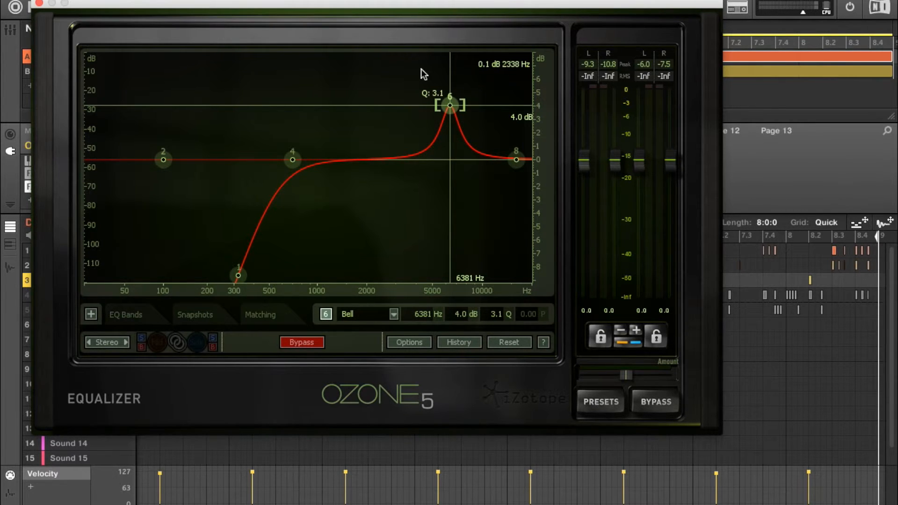
pyautogui.click(39, 4)
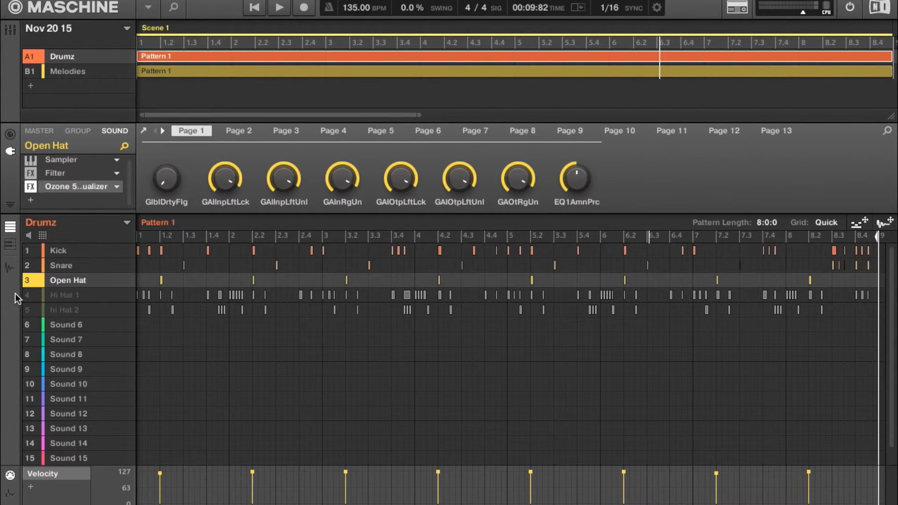
# Unmute Hi Hat 1 and hi Hat 2, mute the Kick and Snare, and start playback of the hats.
pyautogui.click(35, 293)
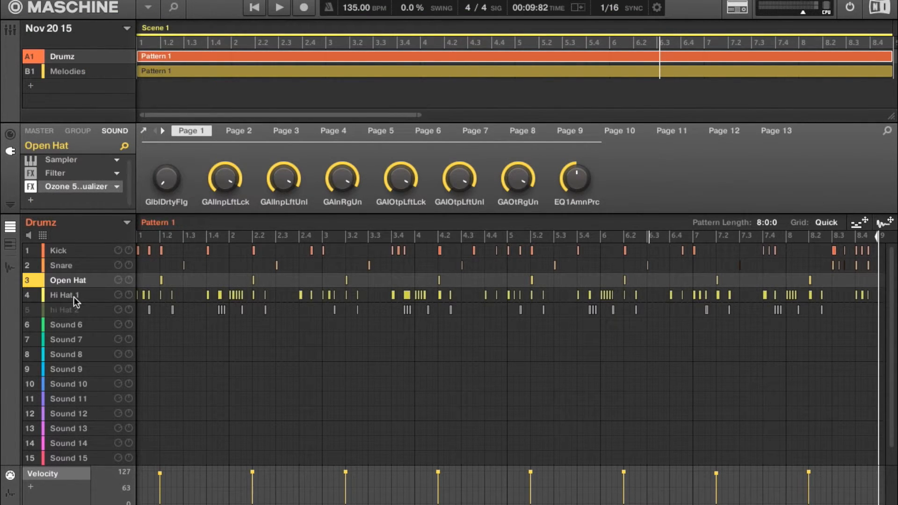
pyautogui.click(35, 265)
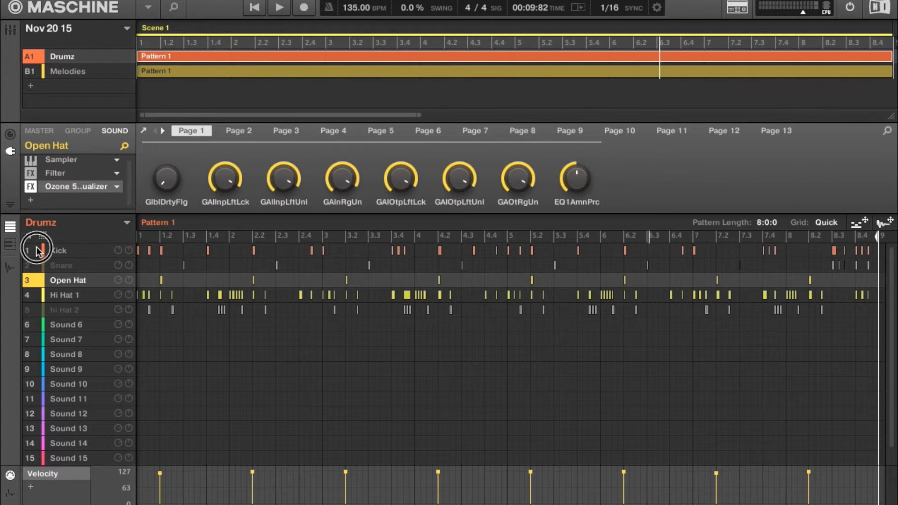
pyautogui.click(35, 310)
pyautogui.press('space')
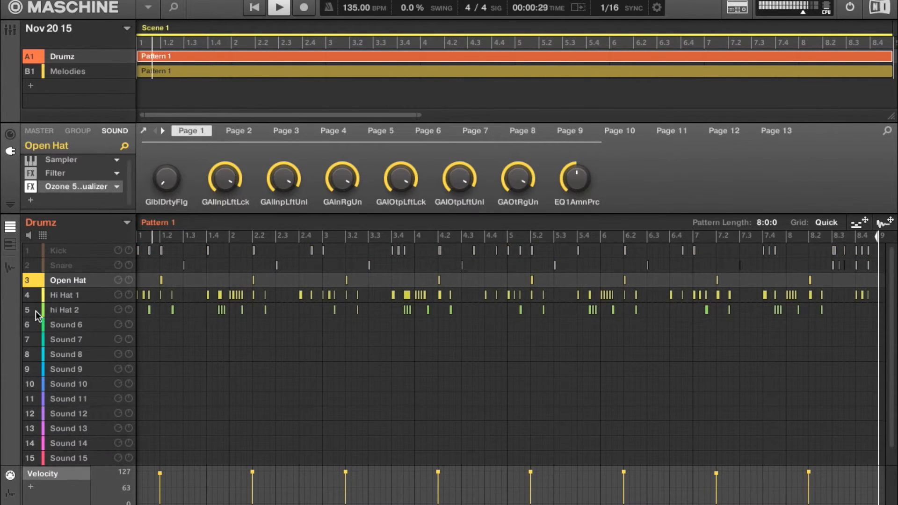
# Add the internal Filter effect after the Sampler on Hi Hat 1.
pyautogui.click(69, 296)
pyautogui.click(30, 176)
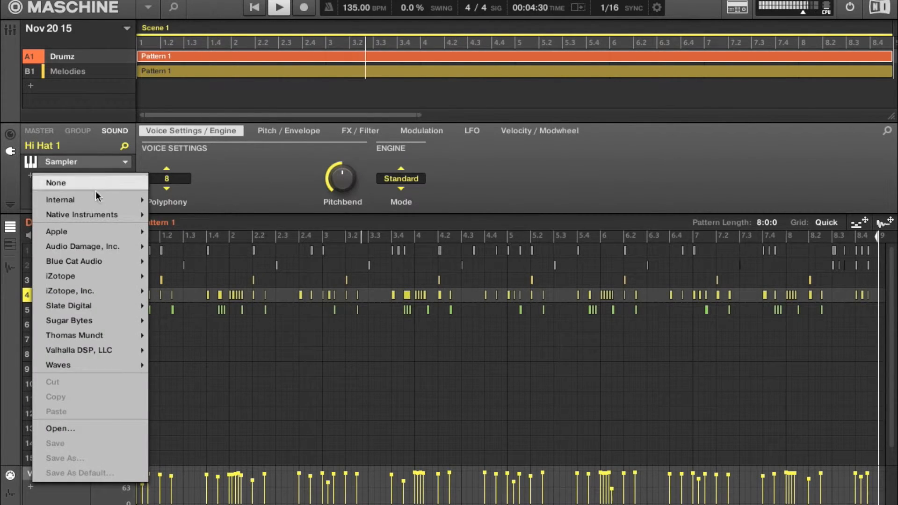
pyautogui.moveTo(112, 220)
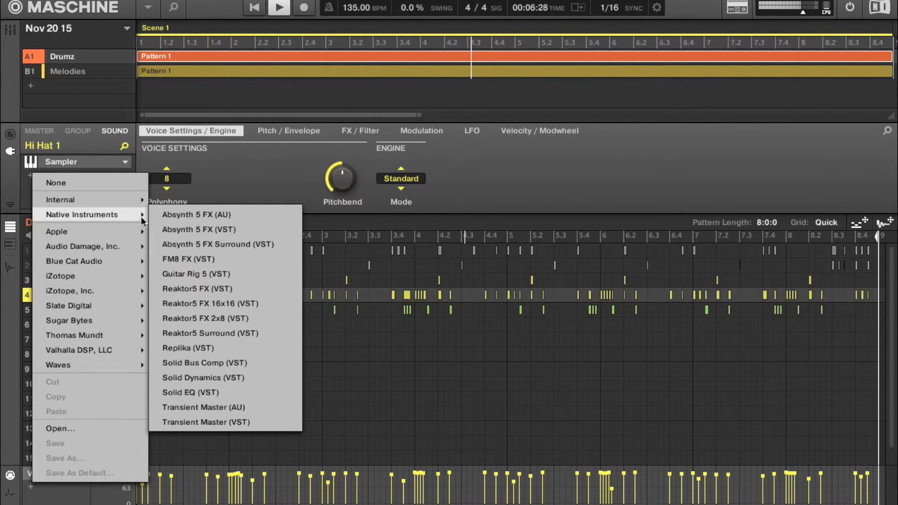
pyautogui.moveTo(112, 201)
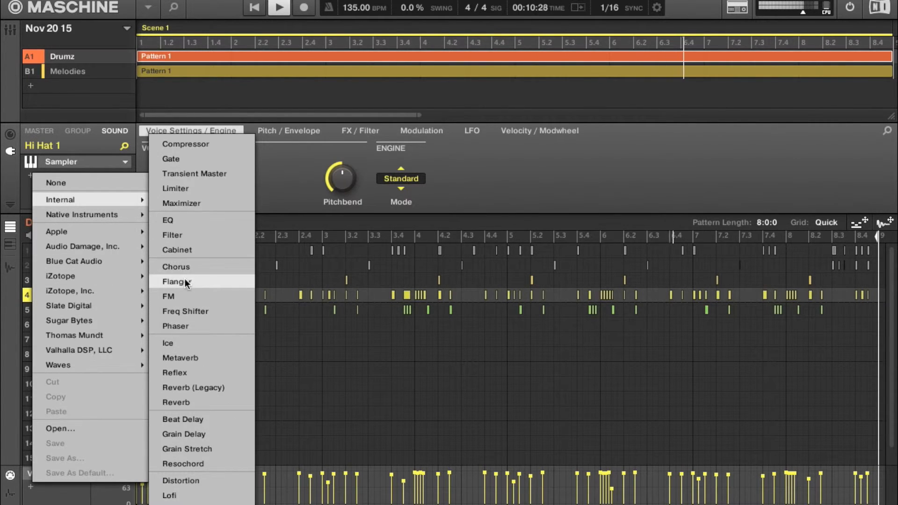
pyautogui.click(184, 235)
# Set Hi Hat 1's filter type to HP and adjust its cutoff frequency.
pyautogui.click(167, 179)
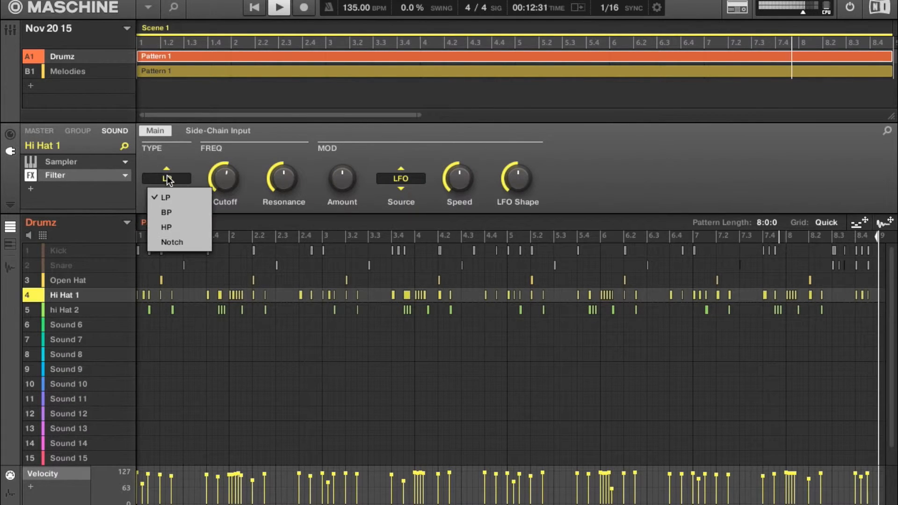
pyautogui.click(176, 220)
pyautogui.moveTo(223, 186); pyautogui.dragTo(224, 186)
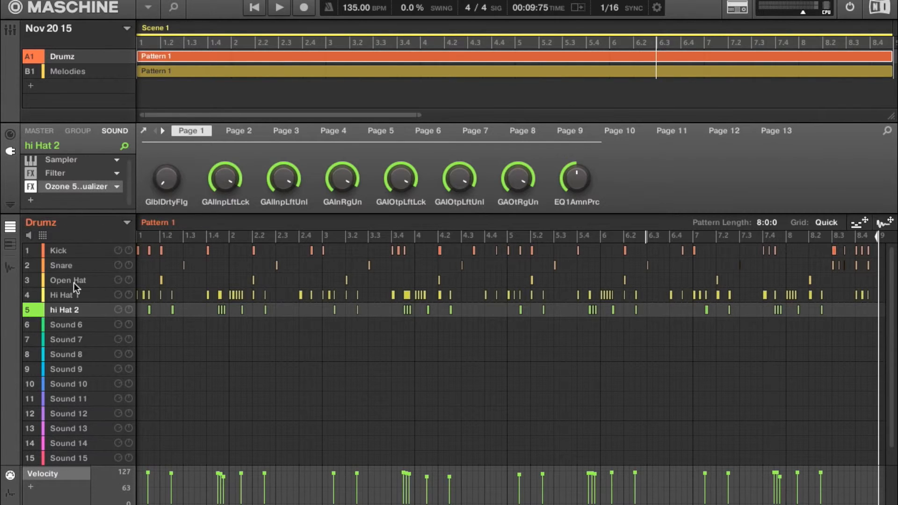
# Lower the mixer levels of Hi Hat 1 and hi Hat 2 to about -5 dB during playback.
pyautogui.click(14, 31)
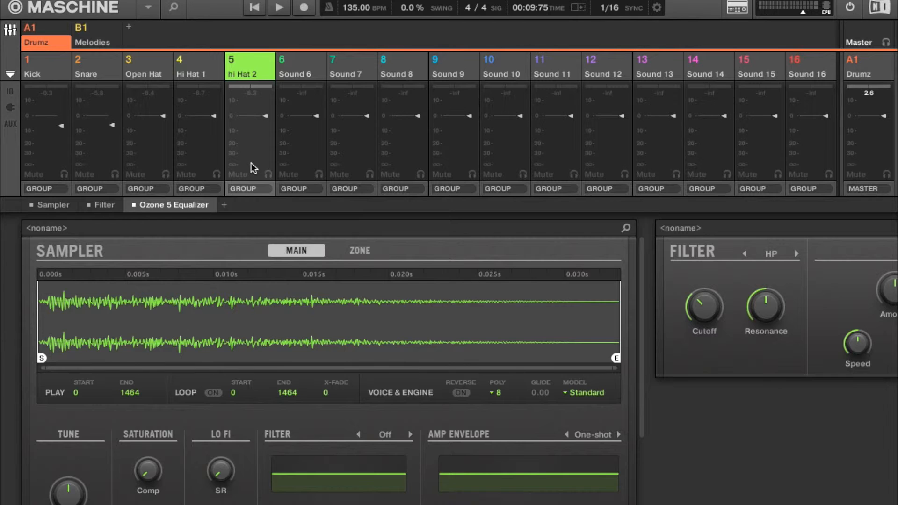
pyautogui.press('space')
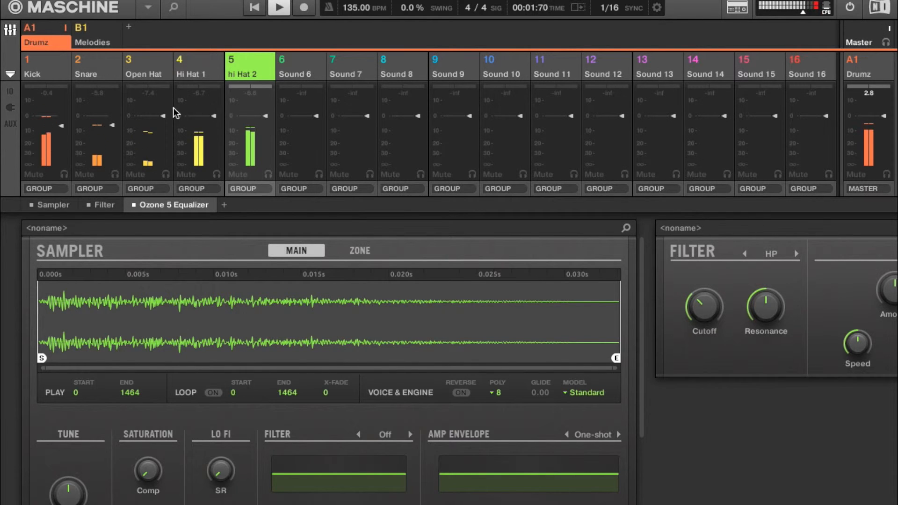
pyautogui.moveTo(163, 116); pyautogui.dragTo(206, 124)
pyautogui.moveTo(265, 115); pyautogui.dragTo(266, 131)
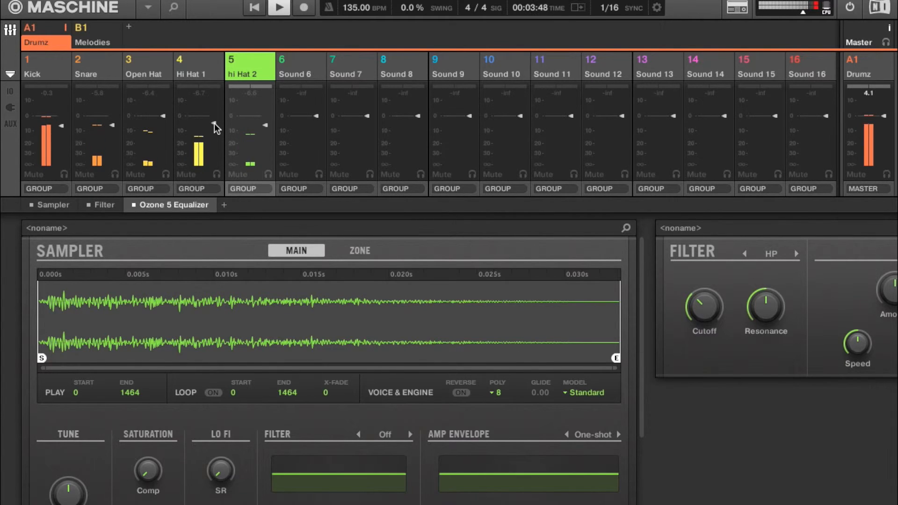
pyautogui.press('space')
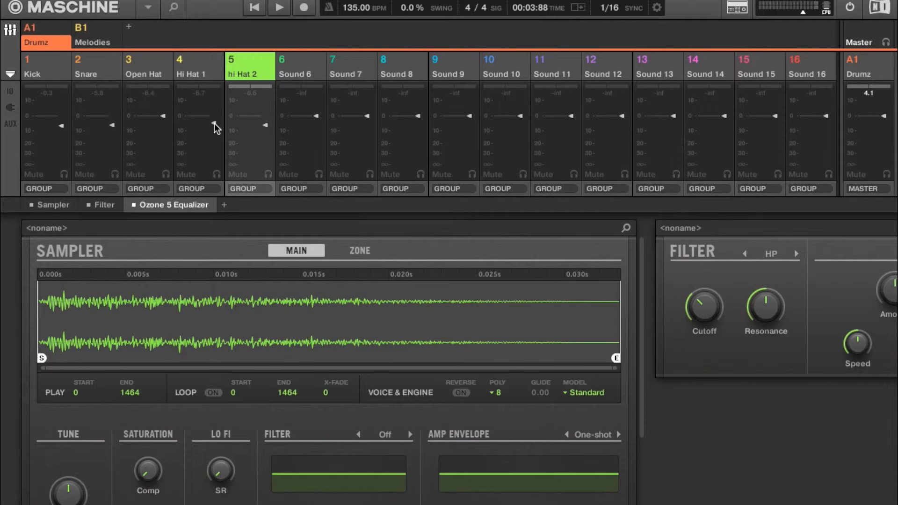
pyautogui.moveTo(216, 127); pyautogui.dragTo(217, 112)
# Pan Hi Hat 1 slightly left and hi Hat 2 slightly right, refining both positions during playback.
pyautogui.click(193, 88)
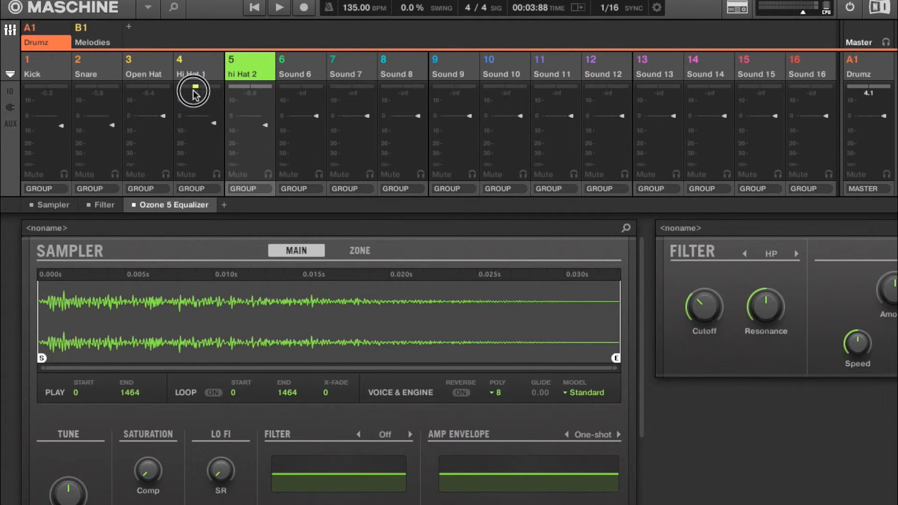
pyautogui.click(251, 87)
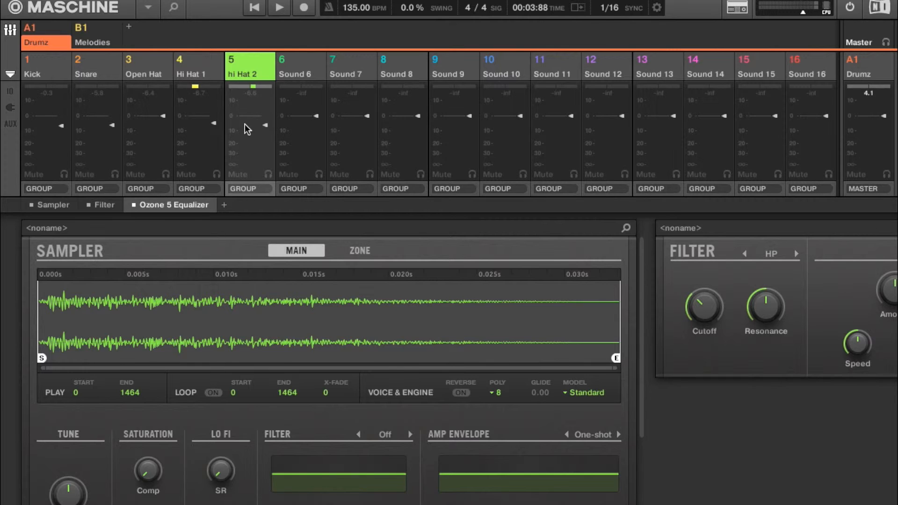
pyautogui.press('space')
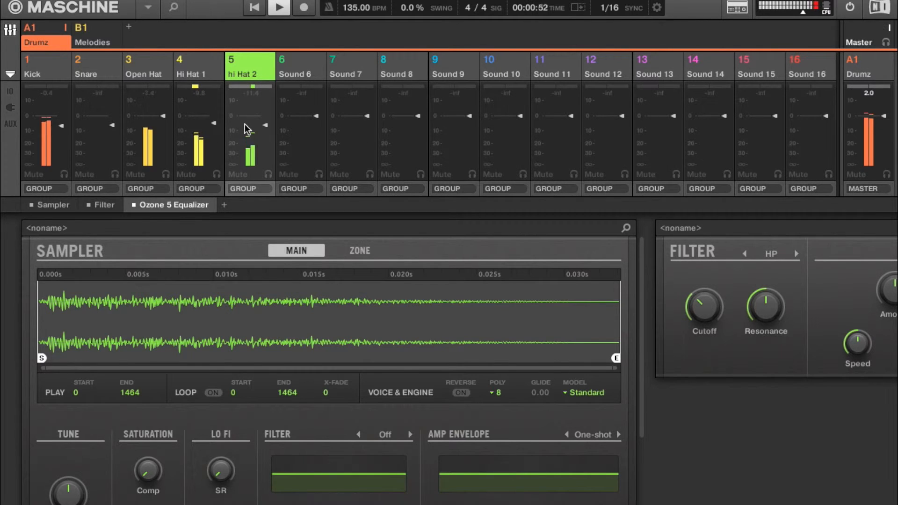
pyautogui.moveTo(193, 89)
pyautogui.mouseDown()
pyautogui.moveTo(177, 84)
pyautogui.moveTo(193, 90)
pyautogui.mouseUp()
pyautogui.moveTo(254, 90); pyautogui.dragTo(256, 91)
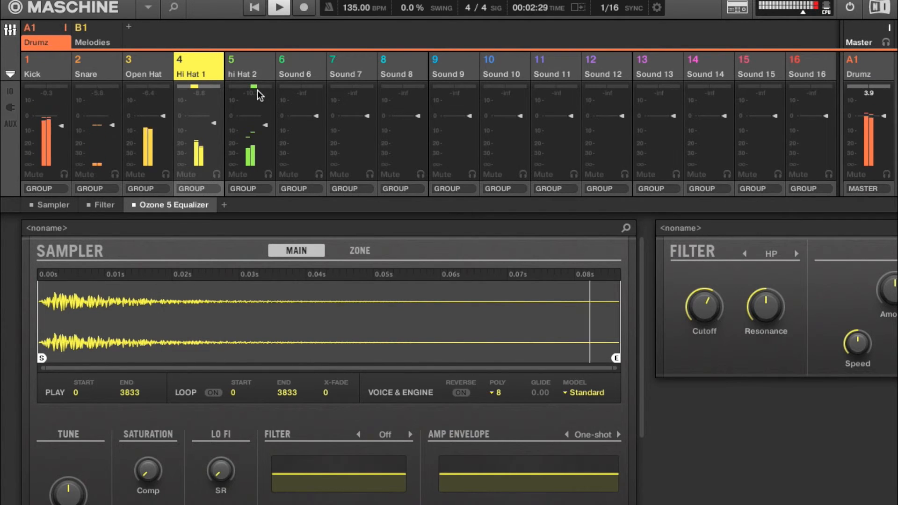
# Lower the Open Hat's mixer level to about -3 dB during playback, then return to the arrange view.
pyautogui.moveTo(163, 116); pyautogui.dragTo(164, 124)
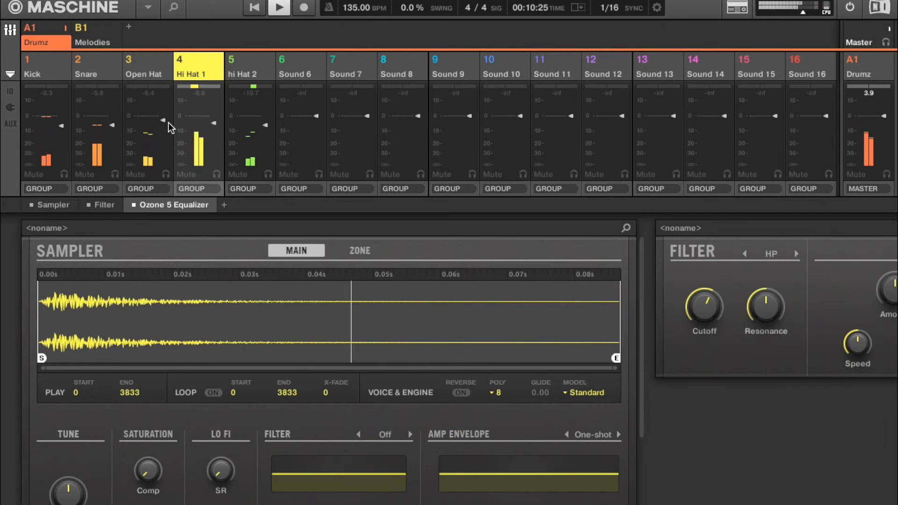
pyautogui.click(163, 121)
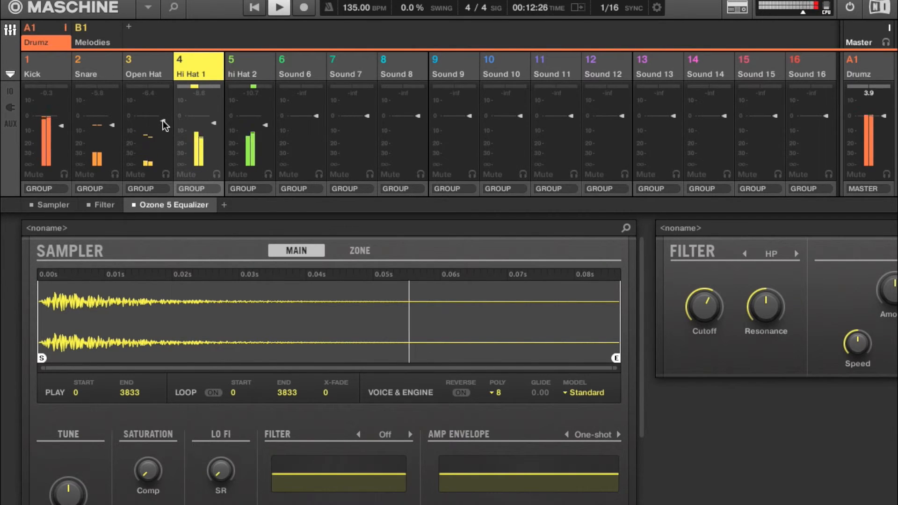
pyautogui.press('space')
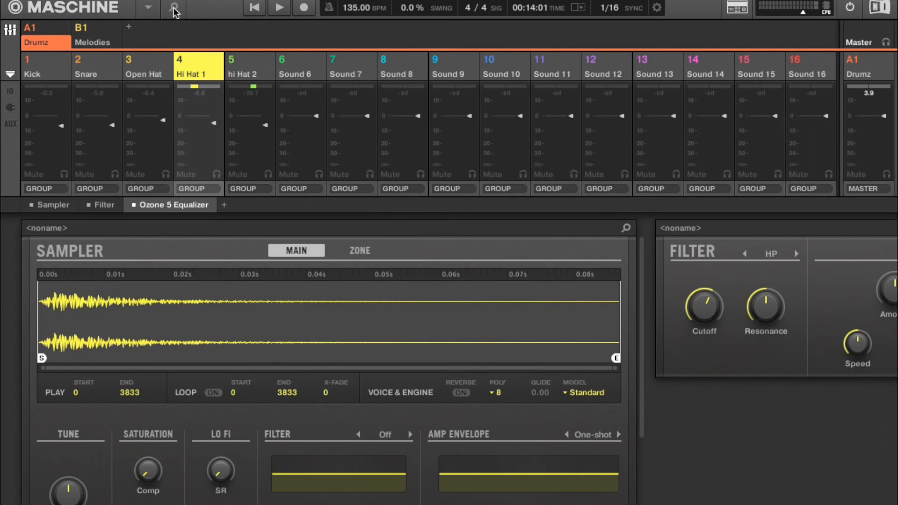
pyautogui.click(10, 31)
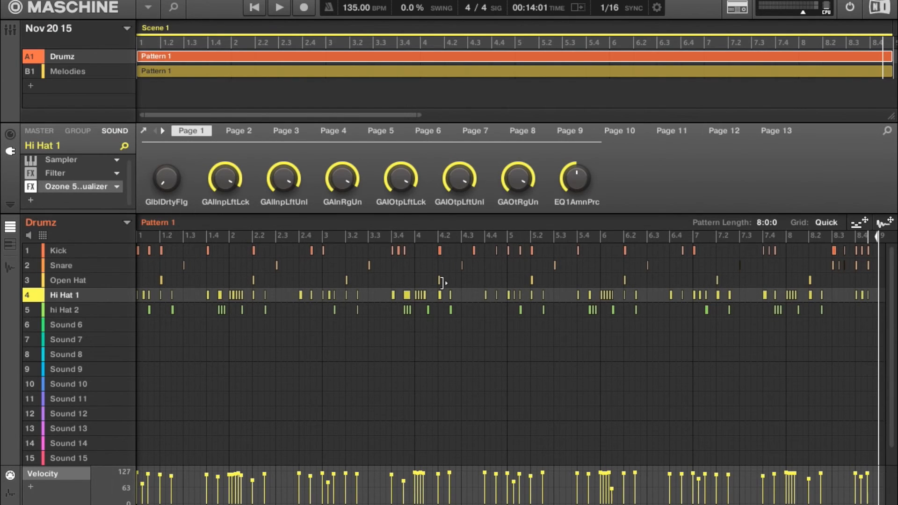